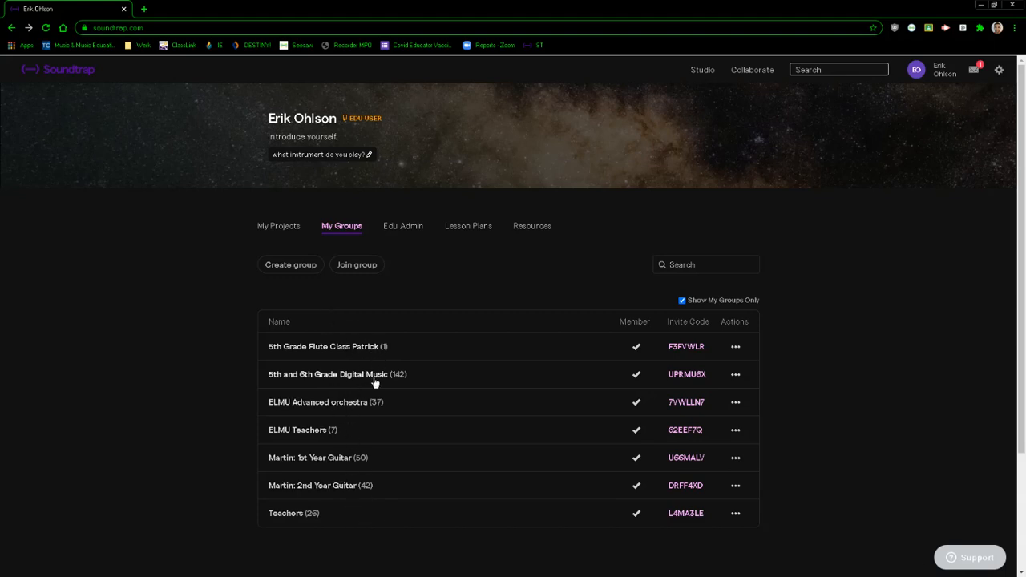
Copy the invite code of the 5th and 6th Grade Digital Music group and view its options for adding users.
left_click(687, 376)
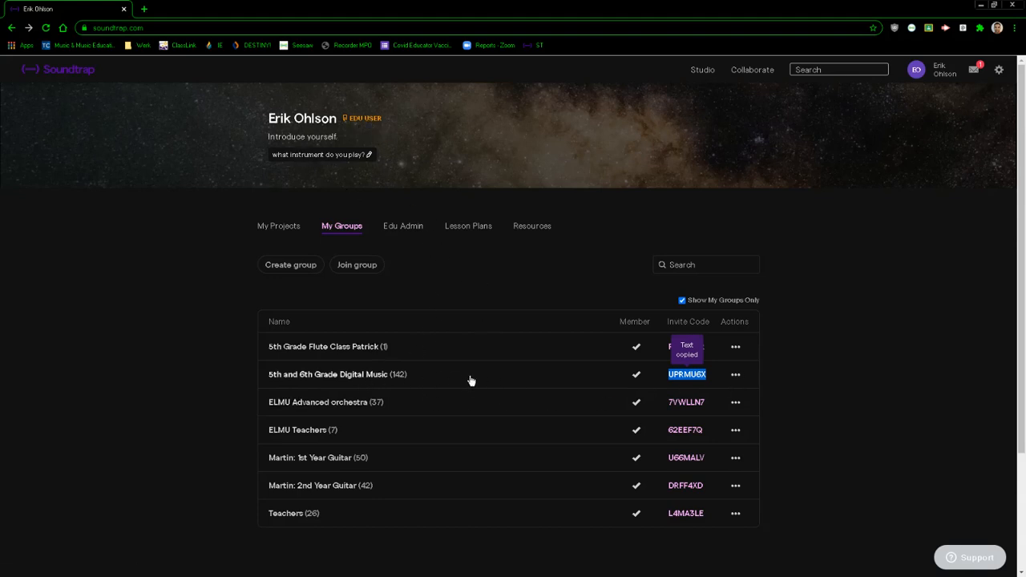
left_click(350, 379)
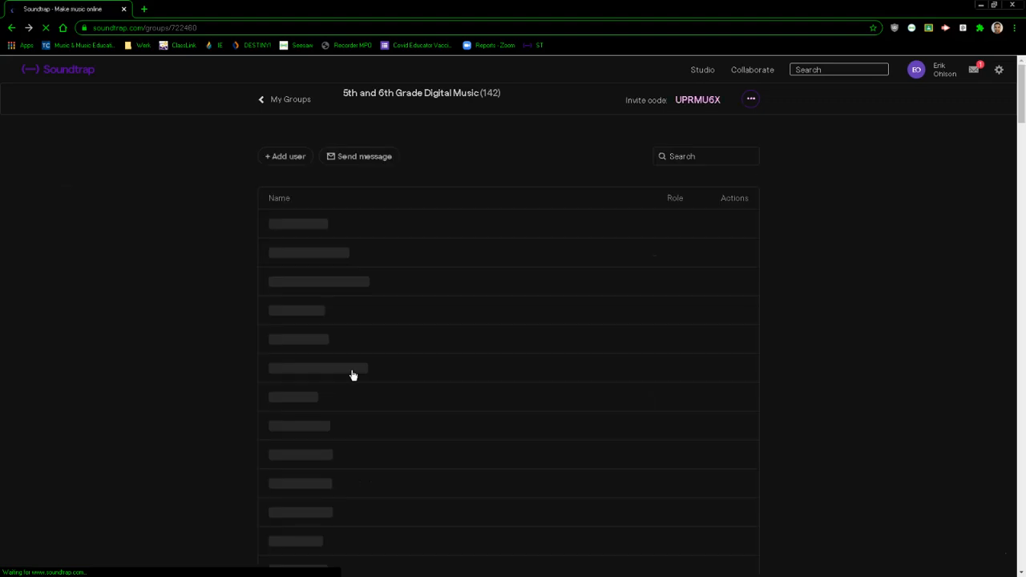
left_click(297, 160)
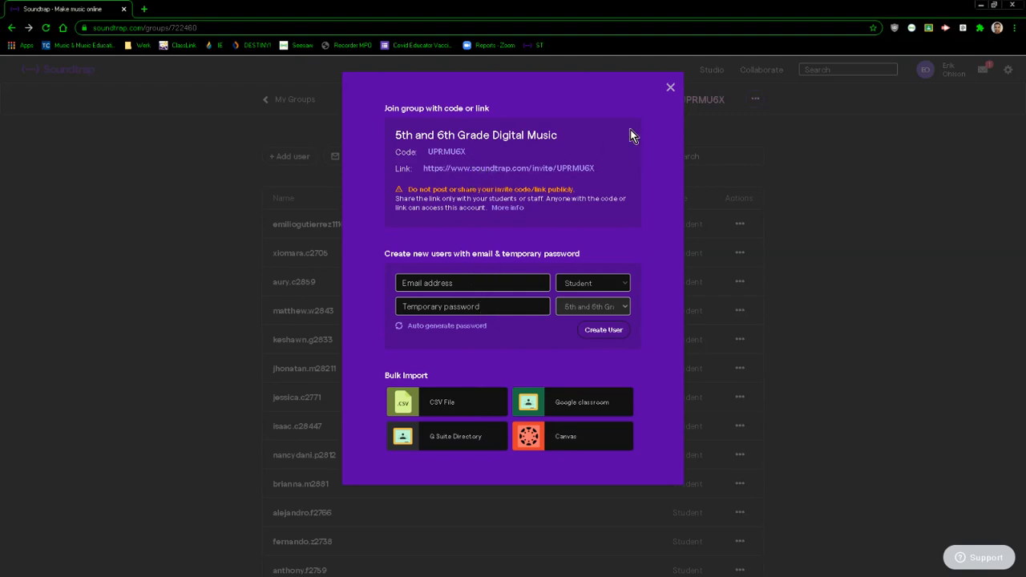
left_click(8, 29)
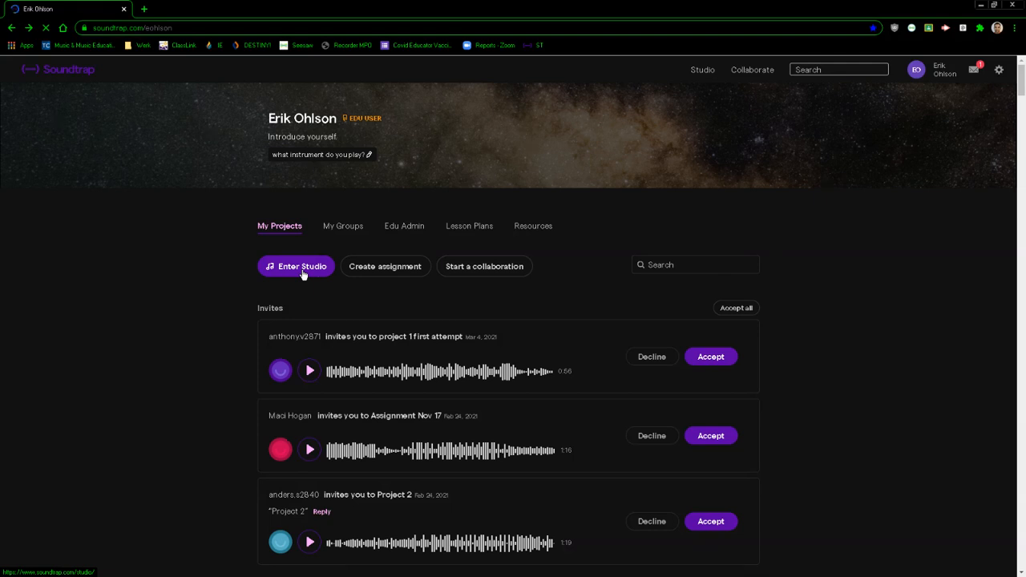
Create a new music project in the studio and name it "Project 00: Making a Video!".
left_click(303, 271)
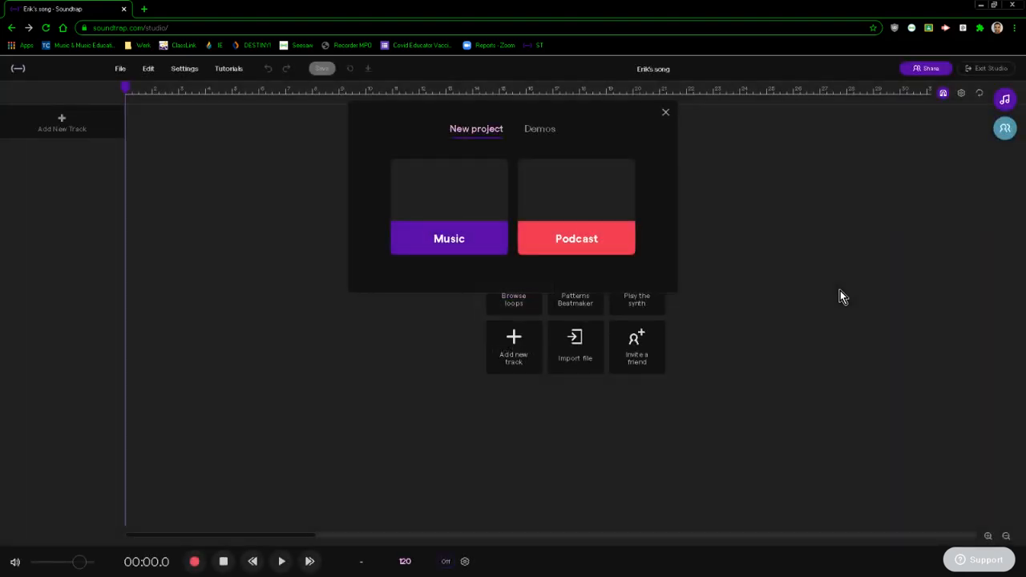
left_click(476, 234)
left_click(651, 70)
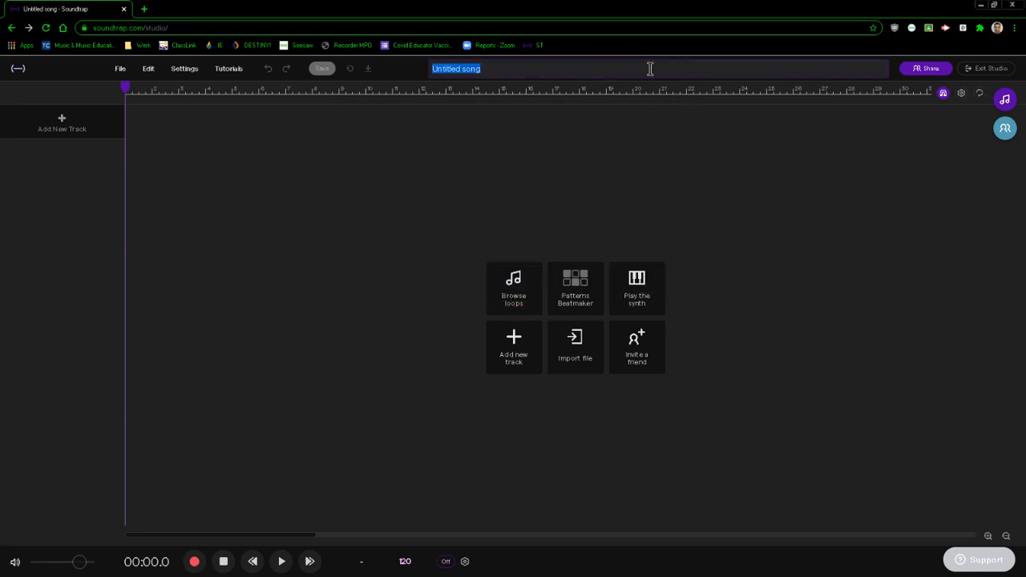
type("Project 00: Making a Video")
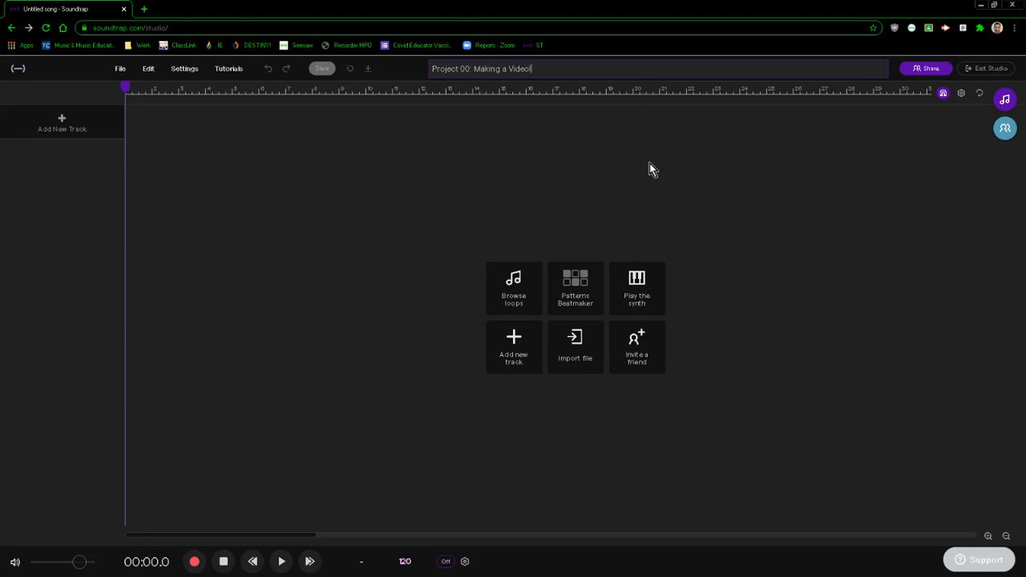
left_click(648, 165)
left_click_drag(648, 91, 131, 152)
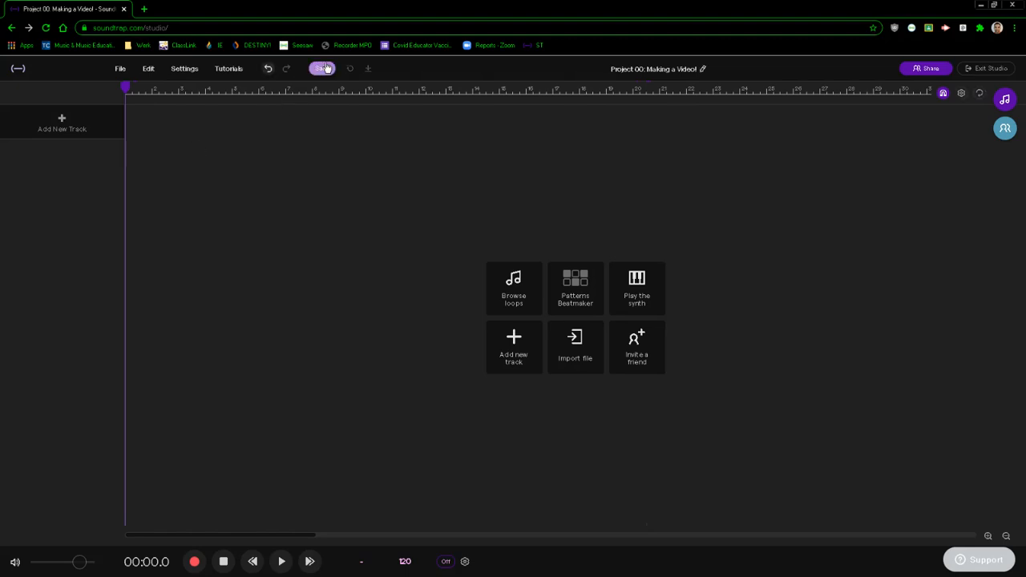
left_click(80, 120)
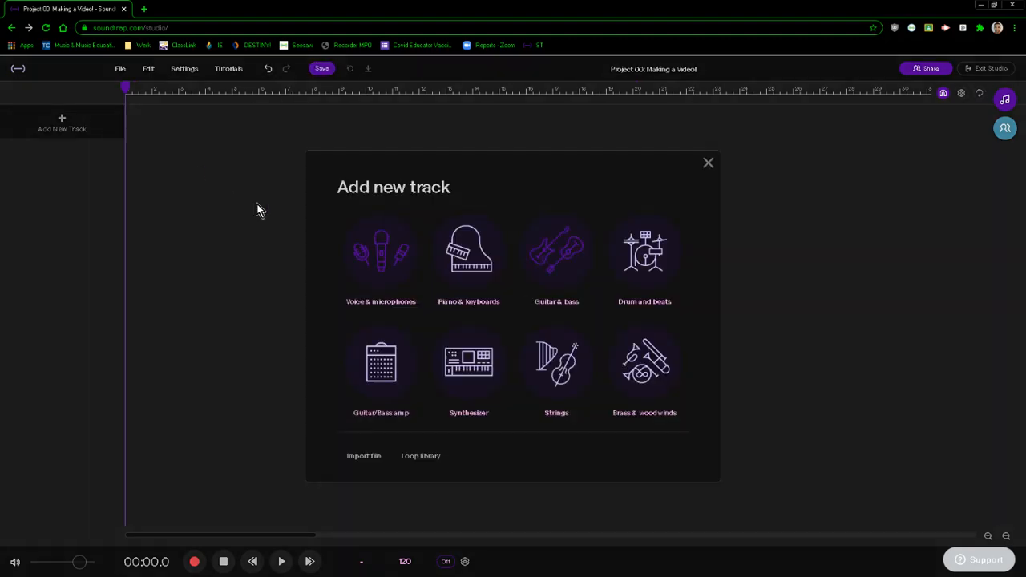
left_click(381, 258)
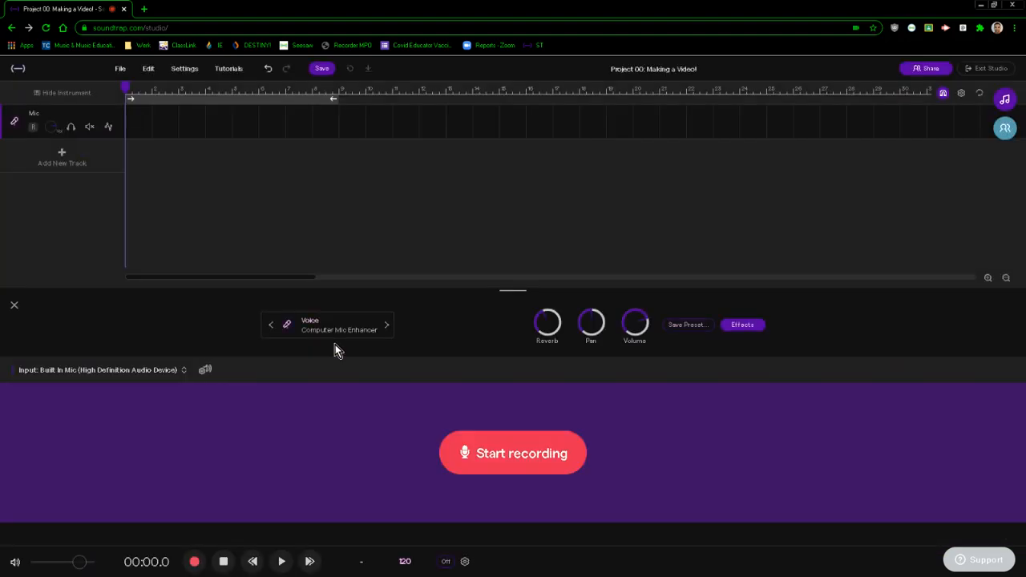
left_click(353, 328)
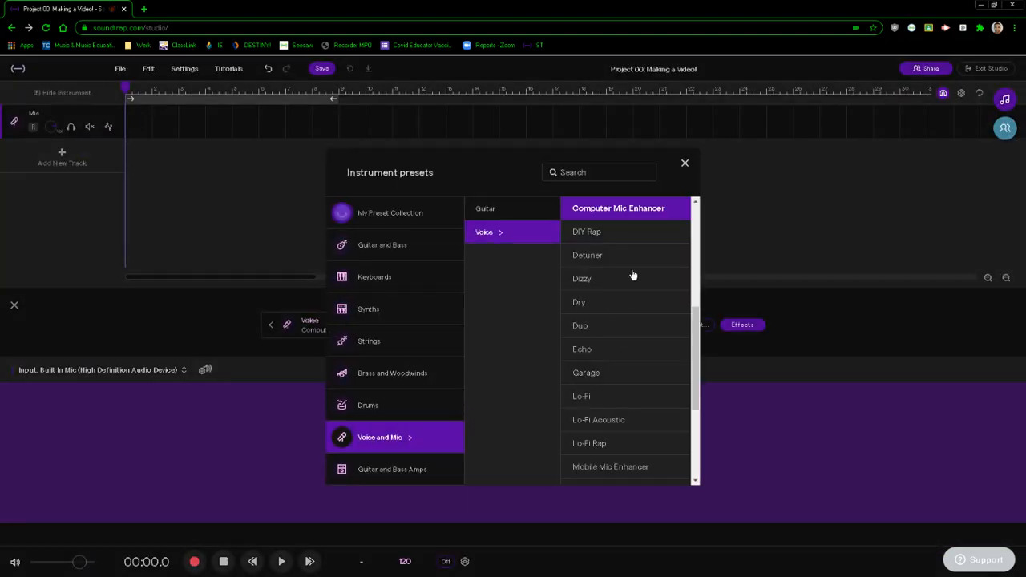
left_click_drag(696, 327, 696, 299)
left_click(608, 265)
left_click(685, 164)
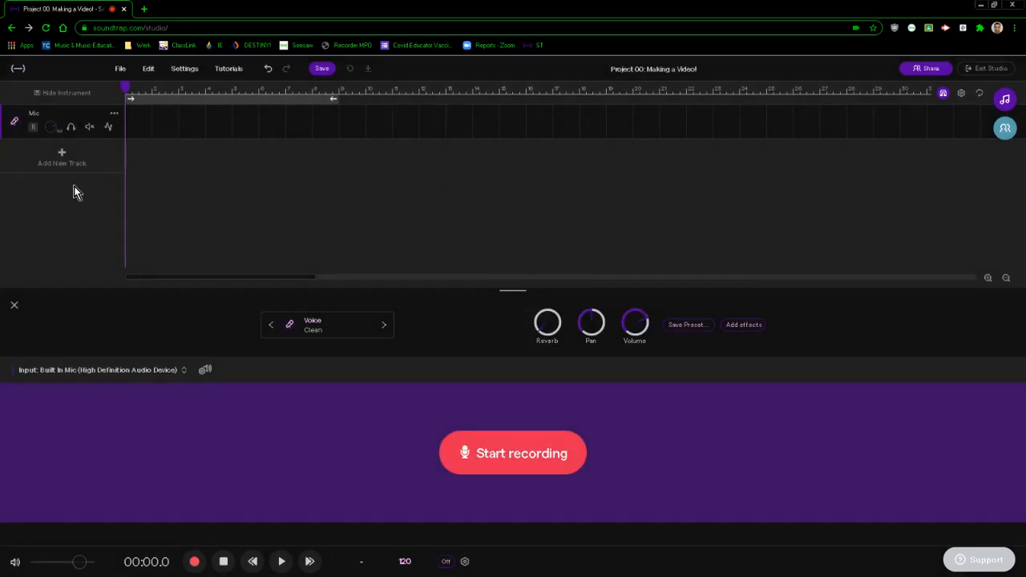
left_click(268, 69)
left_click(268, 69)
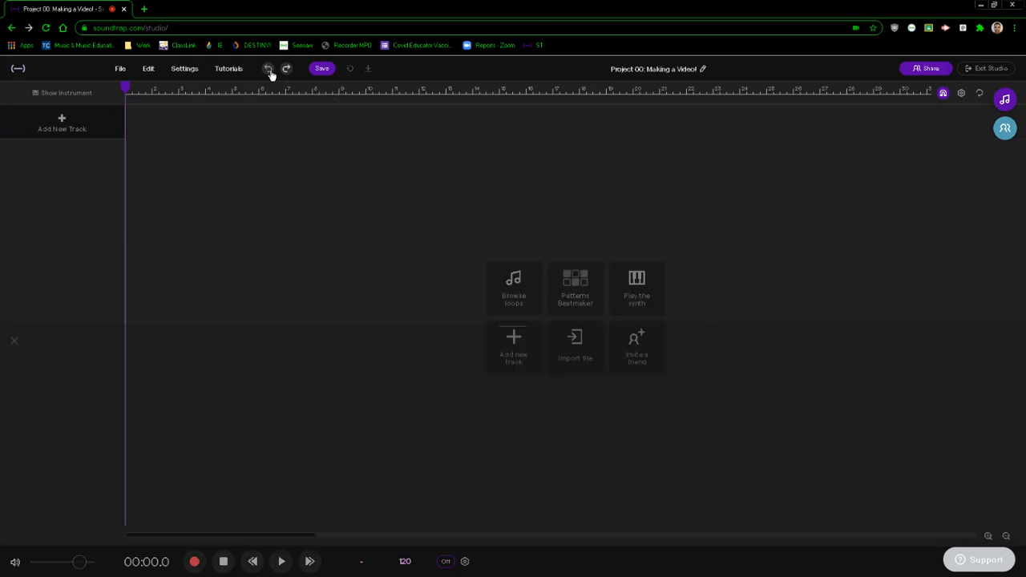
Add a Voice & microphones track to the project and set its voice preset to Clean.
left_click(64, 122)
left_click(382, 249)
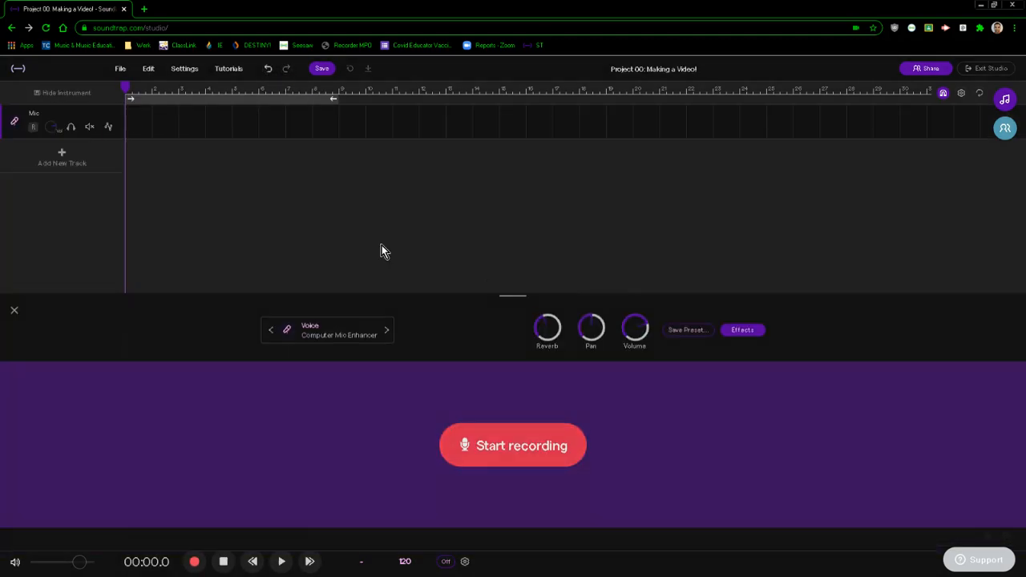
left_click(328, 331)
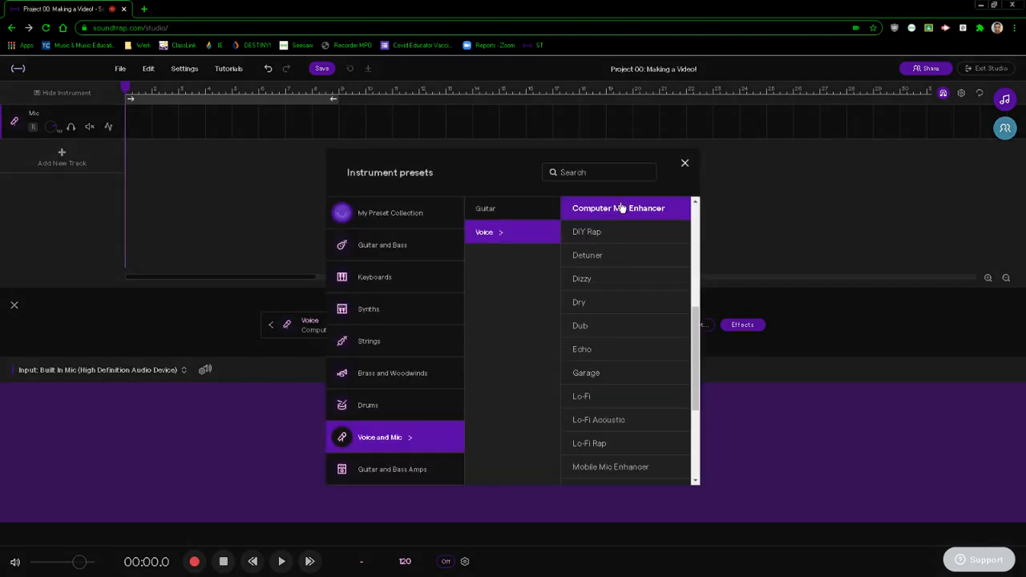
scroll(693, 328, "up", 1)
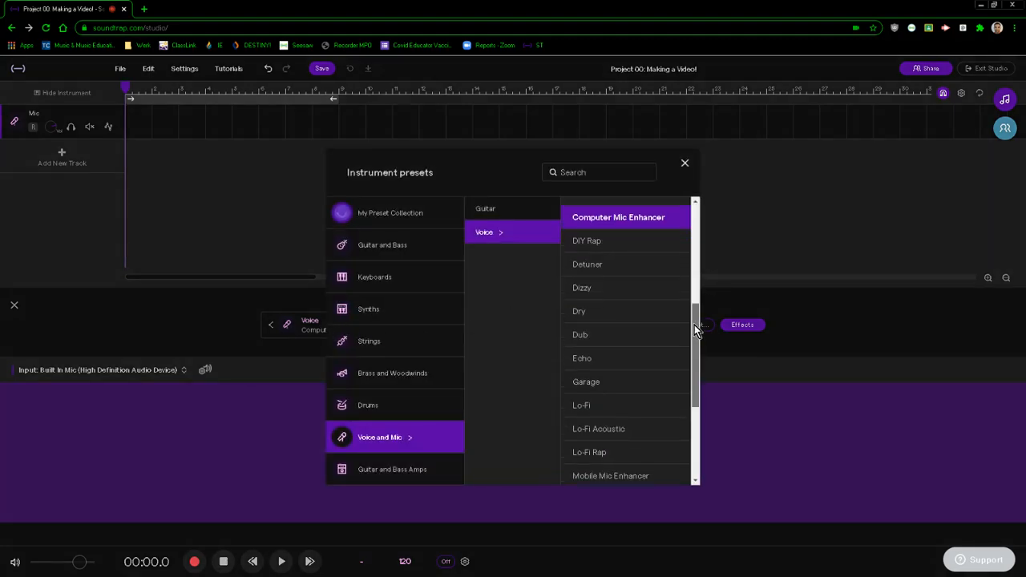
left_click(641, 228)
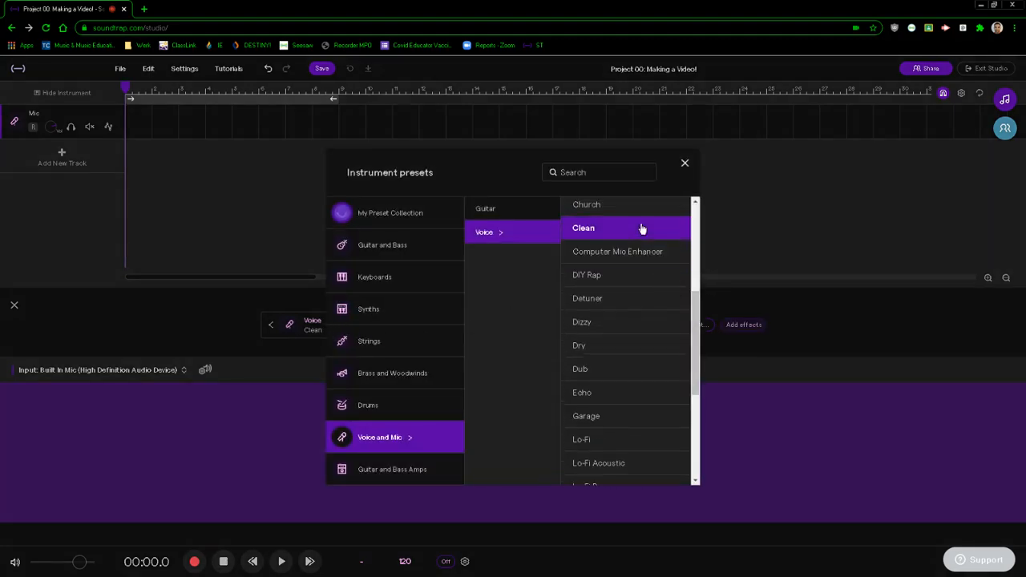
left_click(686, 164)
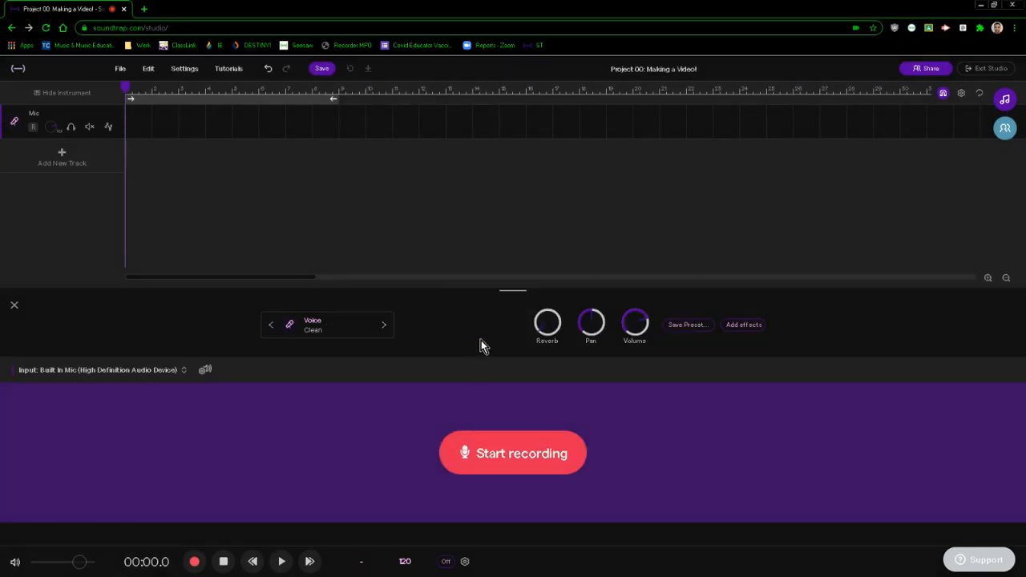
Record a voice clip about 8 seconds long on the Mic track with the built-in microphone and save the project.
left_click(159, 371)
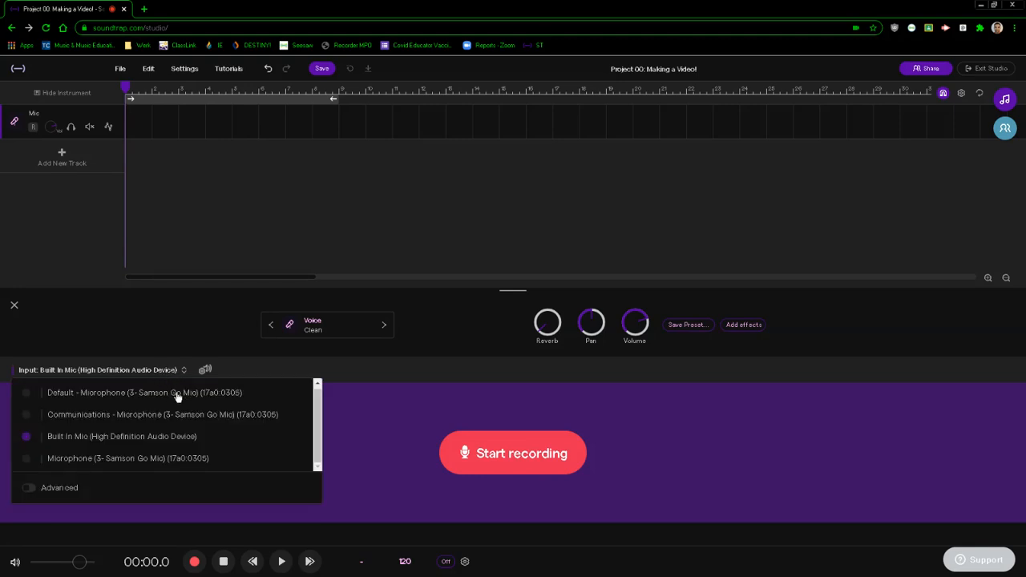
left_click(377, 359)
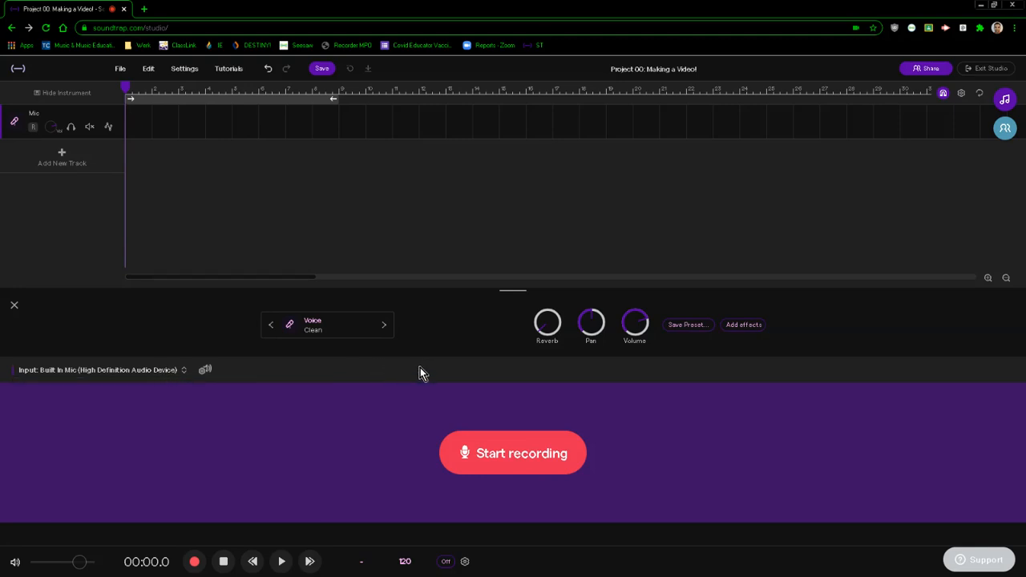
left_click(517, 455)
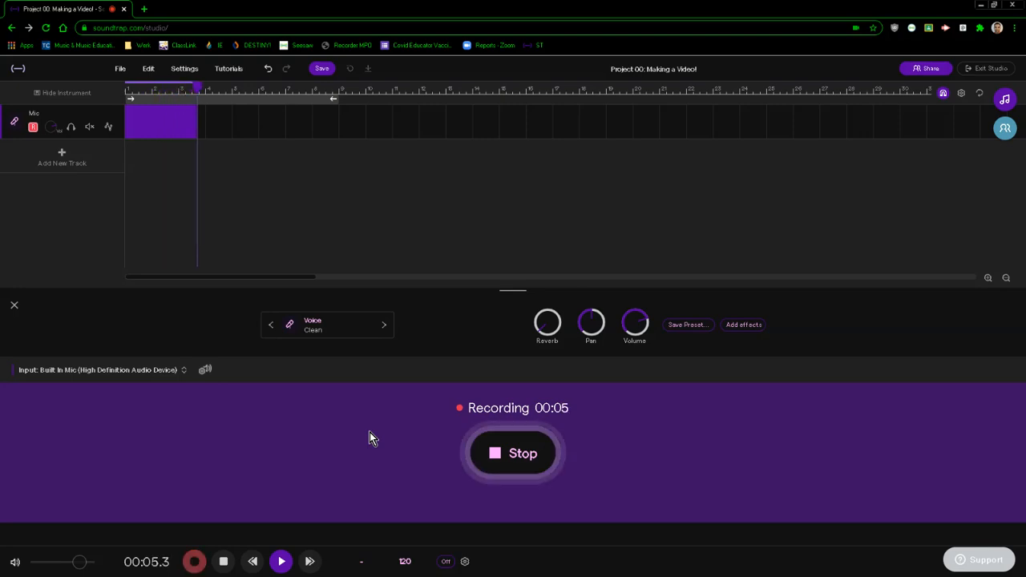
left_click(517, 453)
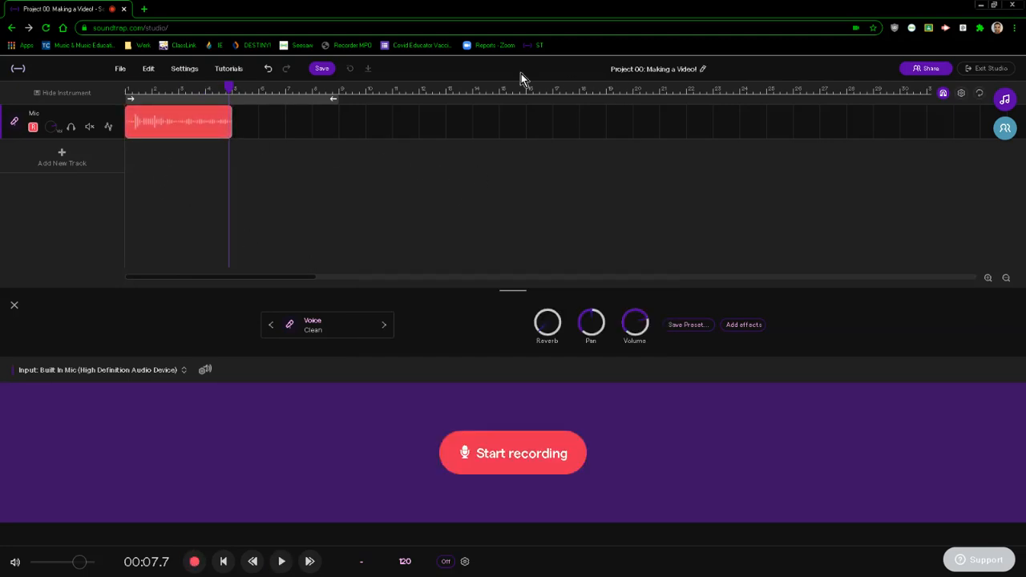
left_click(321, 68)
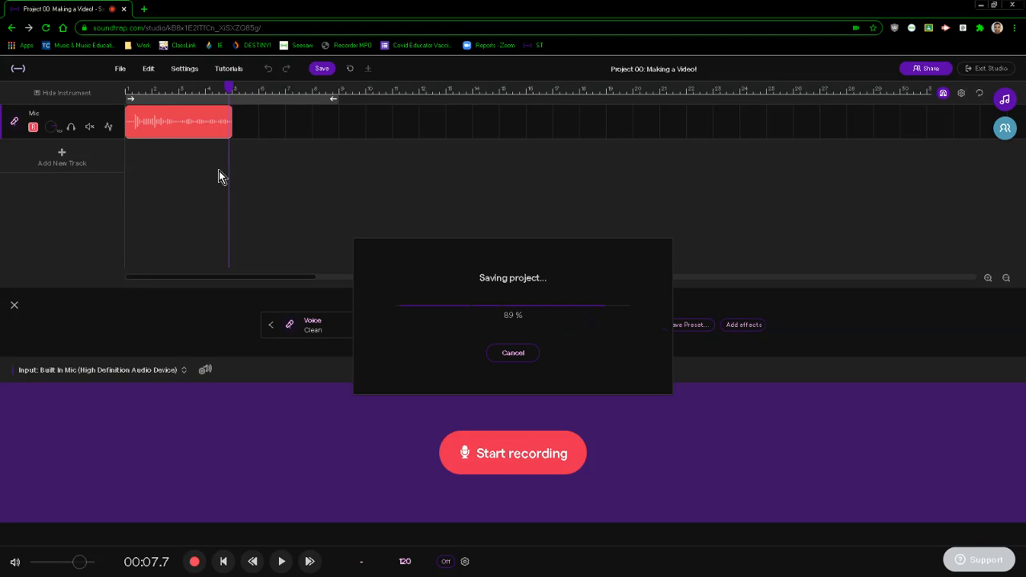
Return to the project list and create an assignment from "Project 00: Making a Video!".
left_click(21, 69)
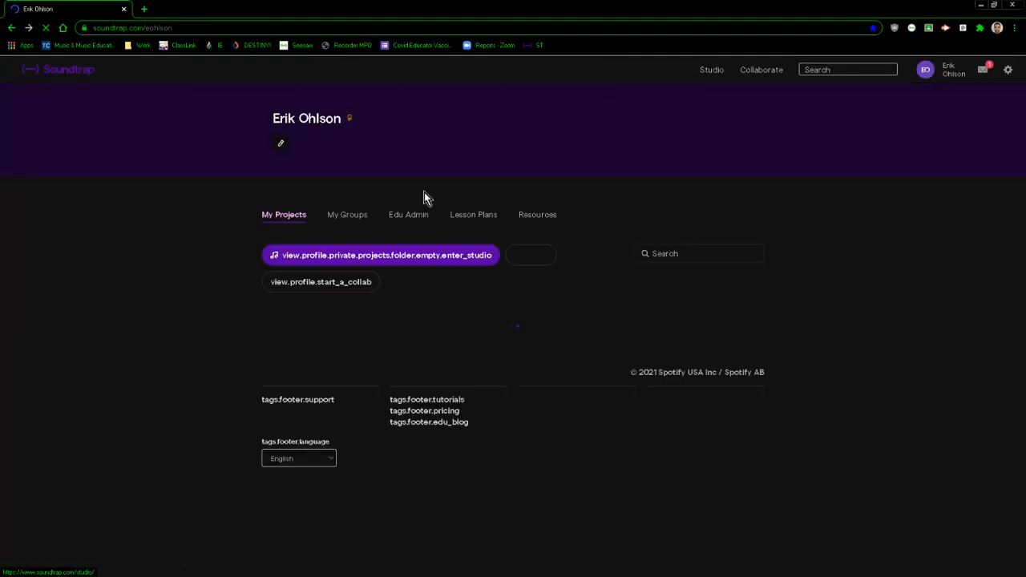
scroll(201, 311, "down", 3)
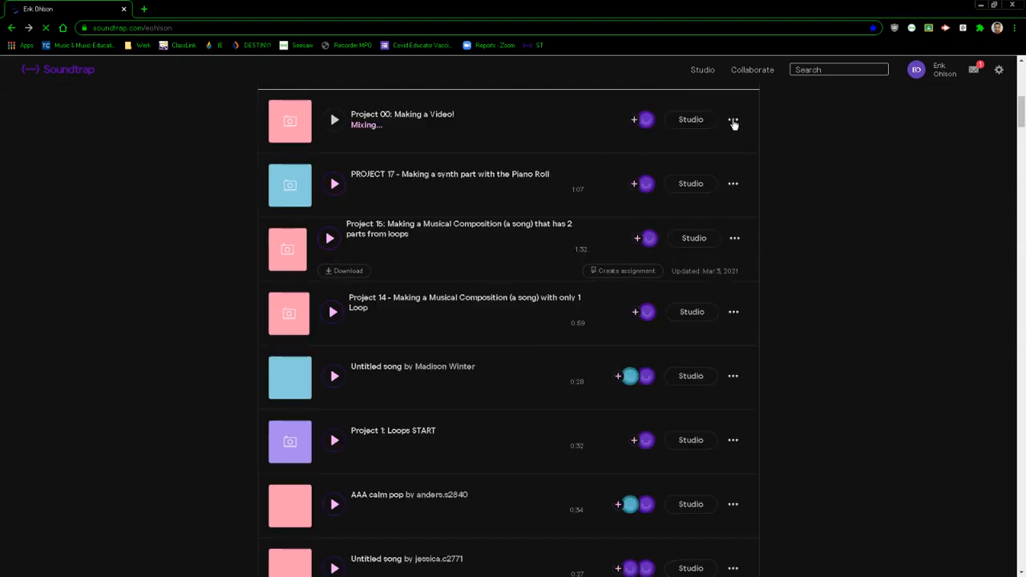
left_click(734, 121)
left_click(748, 161)
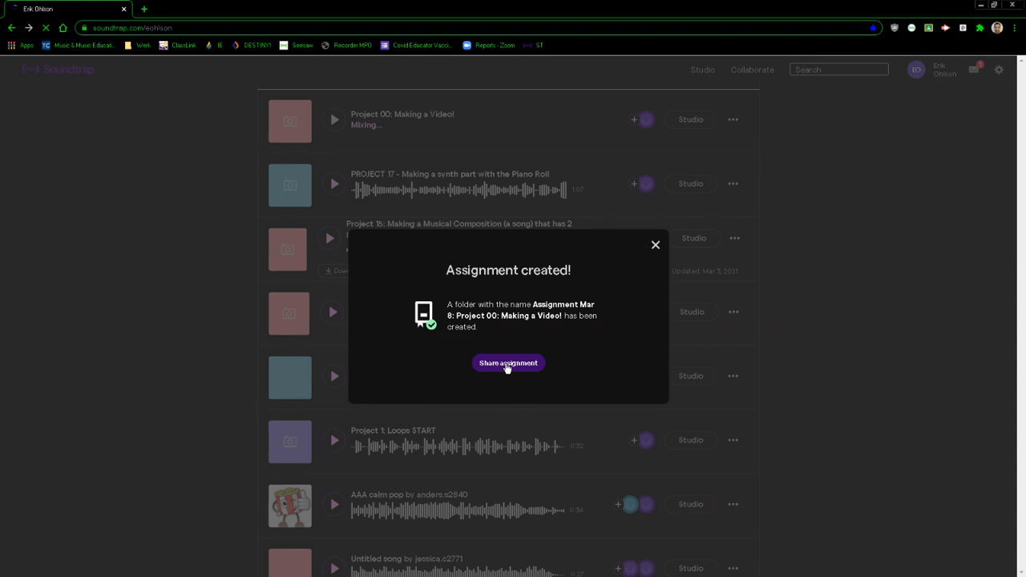
Share the assignment through Google Classroom as a new assignment for the Digital Music with Soundtrap class.
left_click(507, 365)
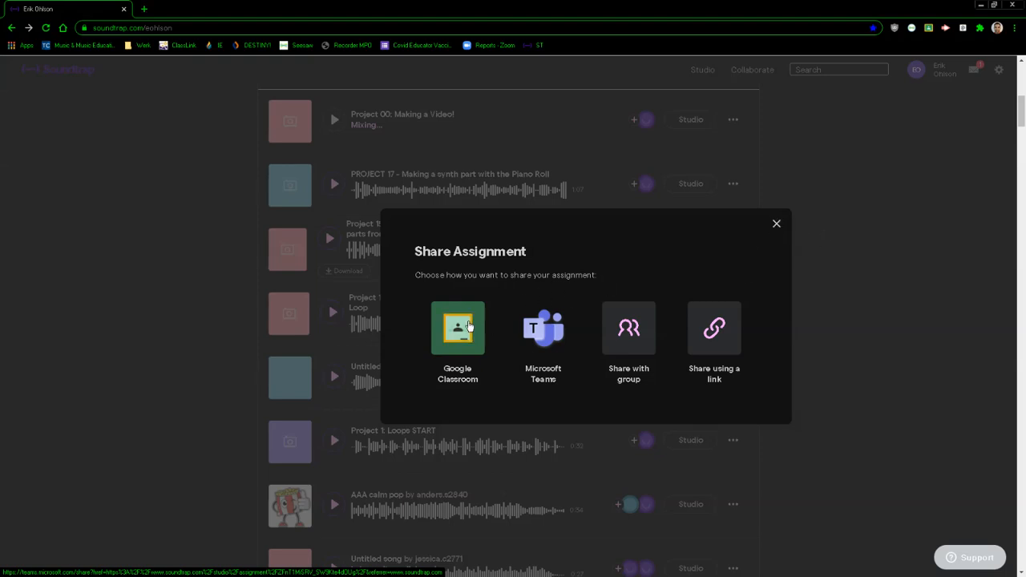
left_click_drag(1025, 163, 612, 147)
left_click(753, 146)
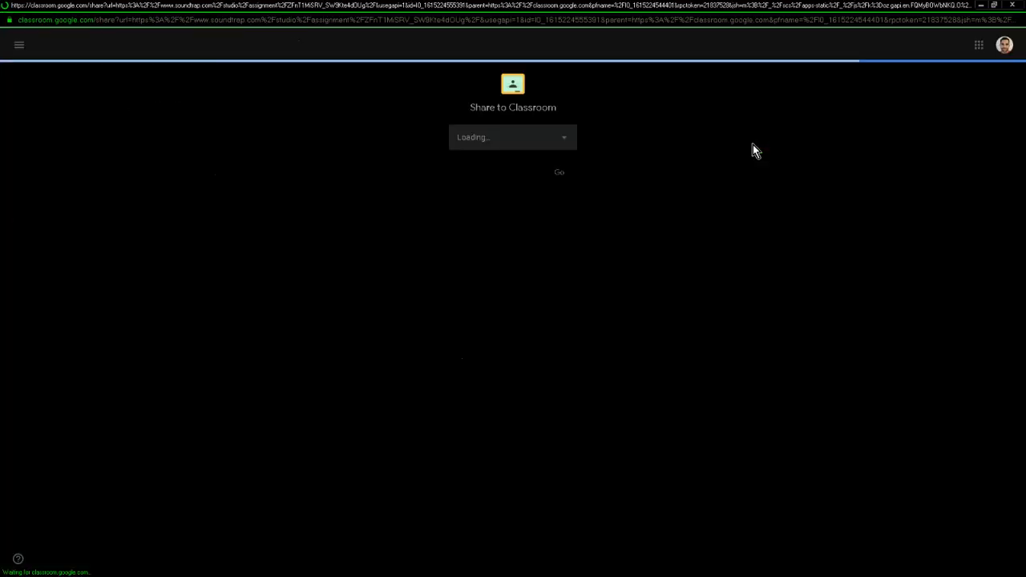
left_click(544, 149)
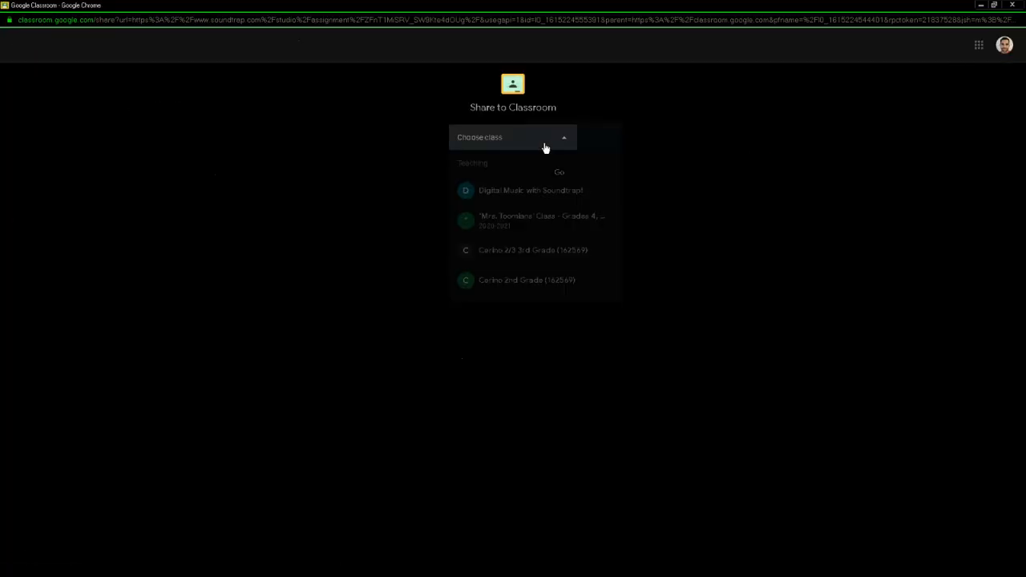
left_click(510, 192)
left_click(554, 184)
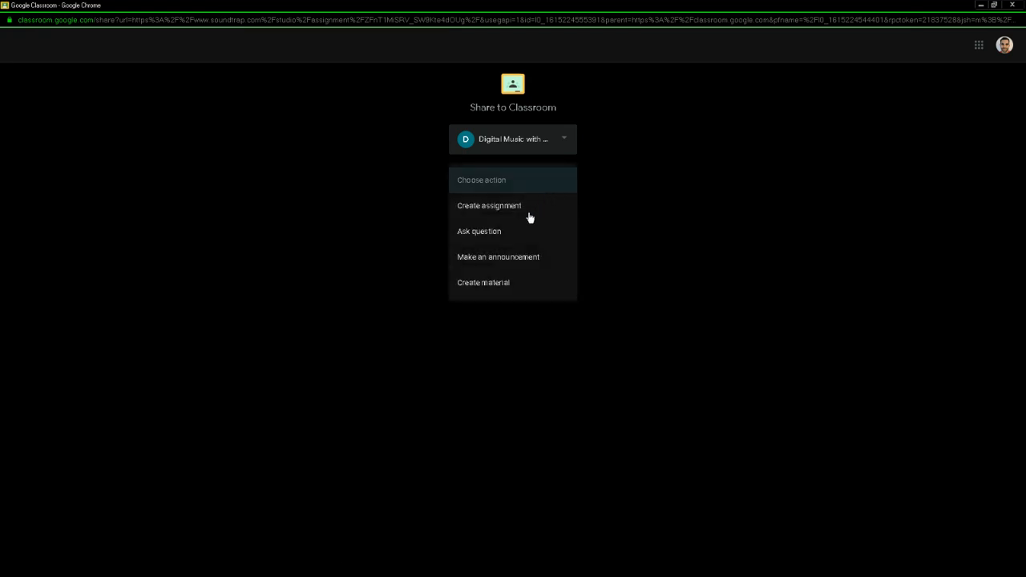
left_click(522, 207)
left_click(565, 222)
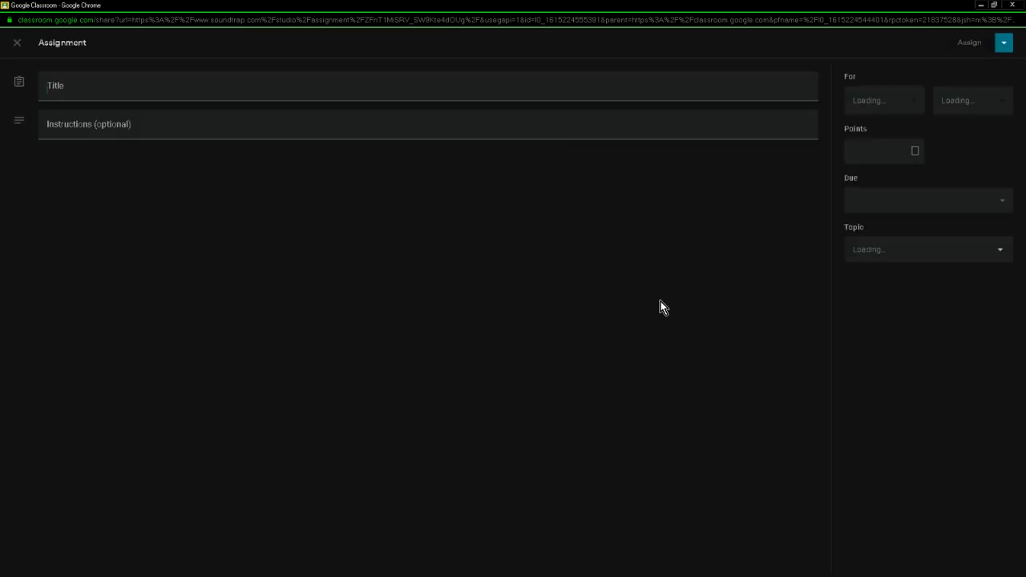
Set the Classroom assignment's points to 9 and view the choices for assigning, scheduling or saving it.
left_click(409, 145)
left_click(417, 92)
left_click(888, 150)
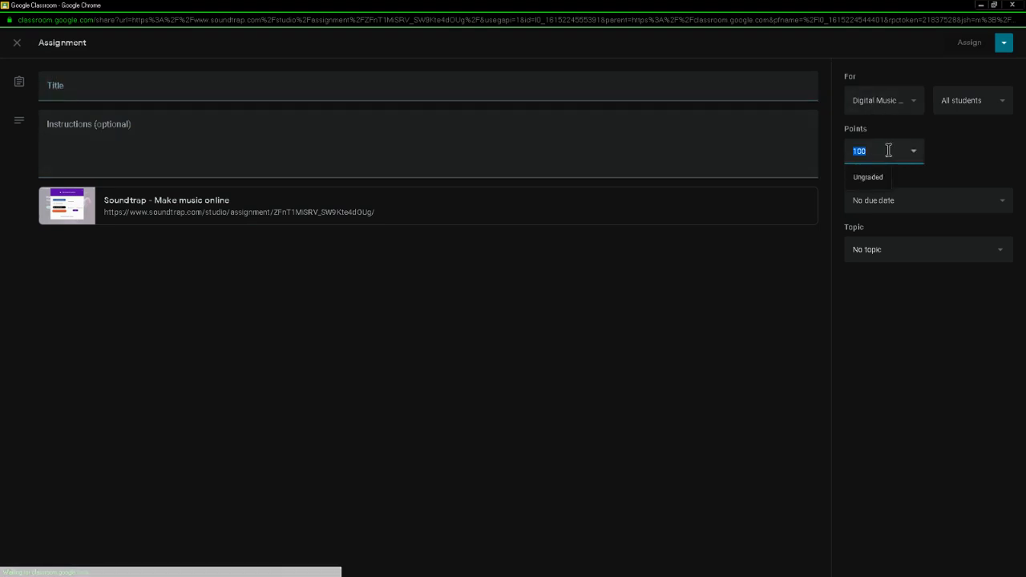
type("9")
left_click(949, 143)
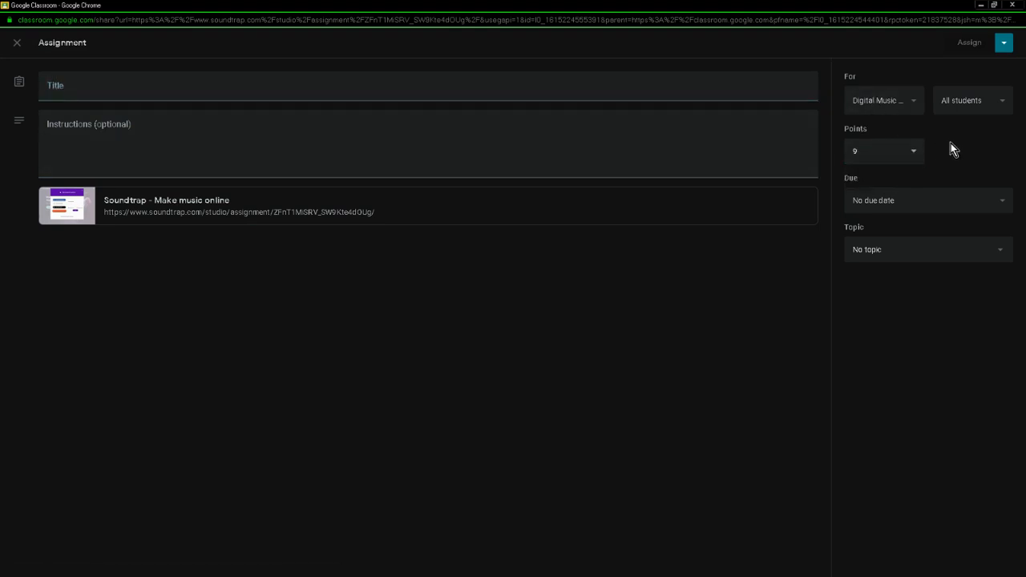
left_click(1004, 44)
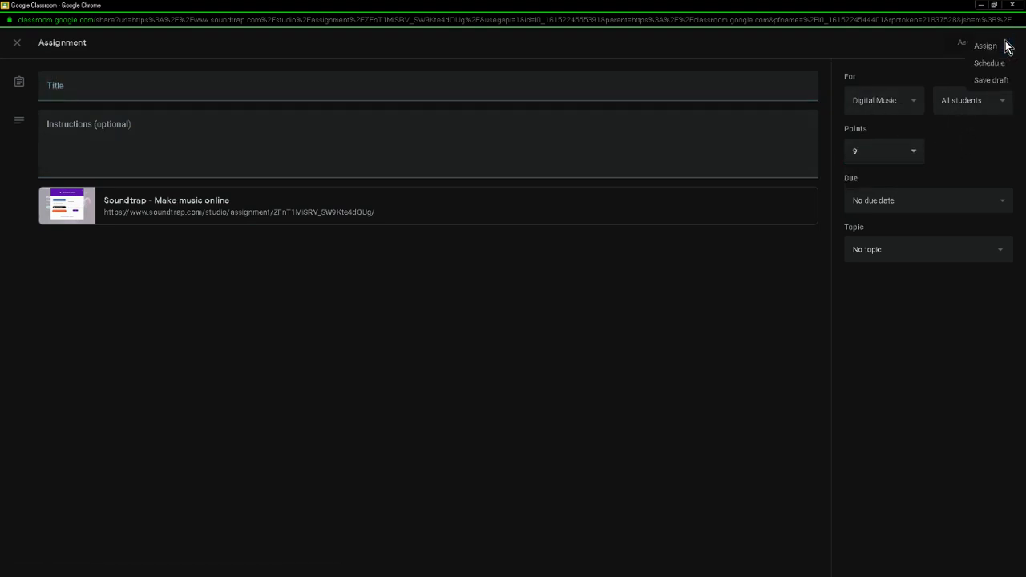
left_click(968, 152)
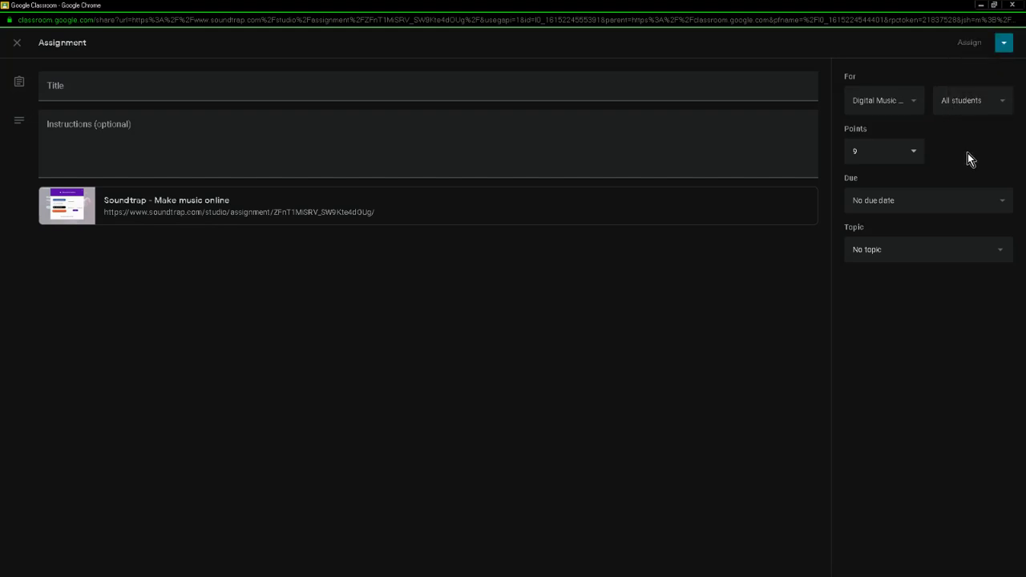
Open the due date and time setting of the Classroom assignment to view its options.
left_click(959, 203)
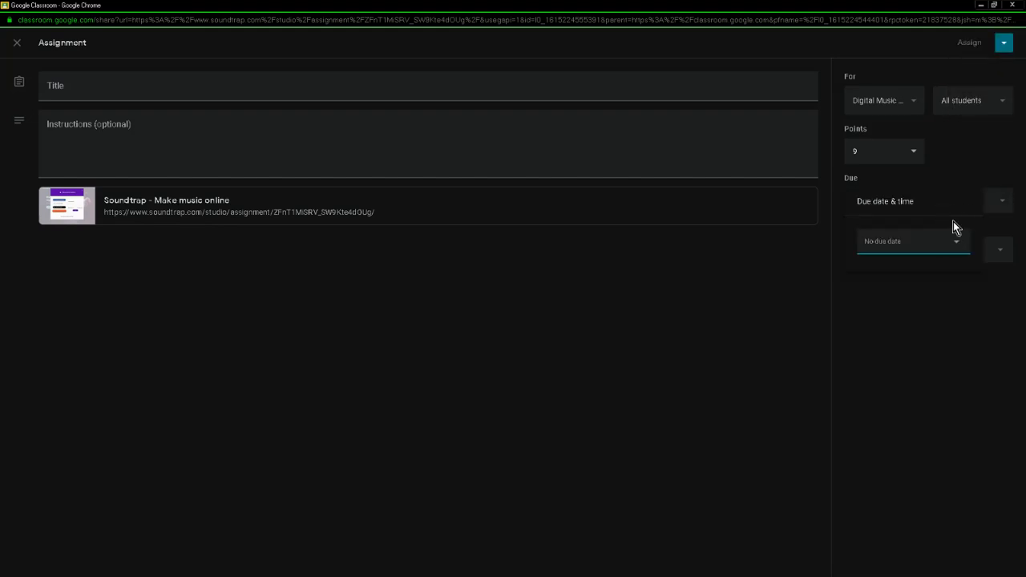
left_click(957, 202)
left_click(991, 205)
double_click(937, 206)
Return to the Soundtrap project list, close the Share Assignment dialog and look through the student submissions in the Project 15 folder.
left_click(1017, 6)
left_click(776, 223)
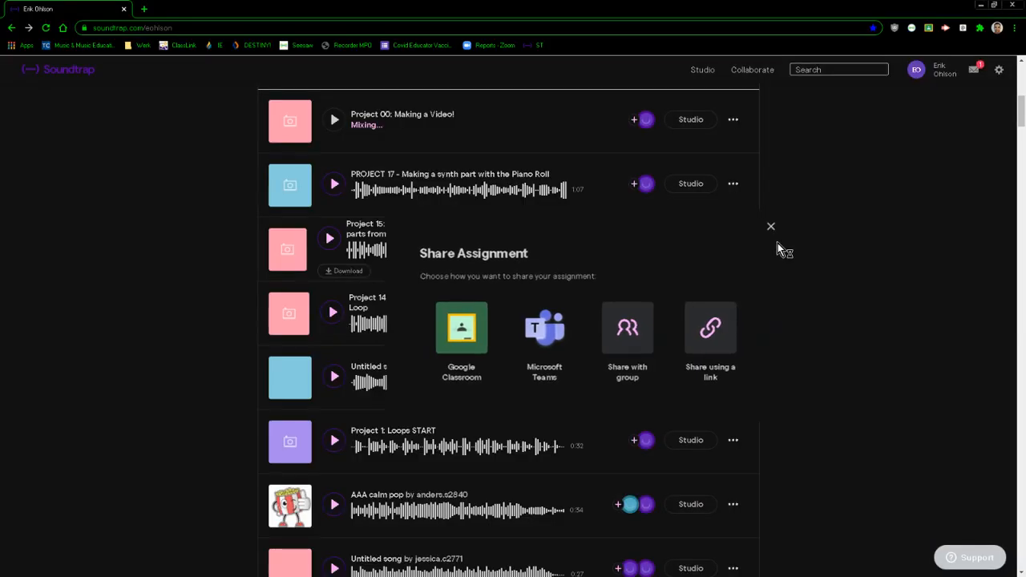
scroll(781, 246, "down", 15)
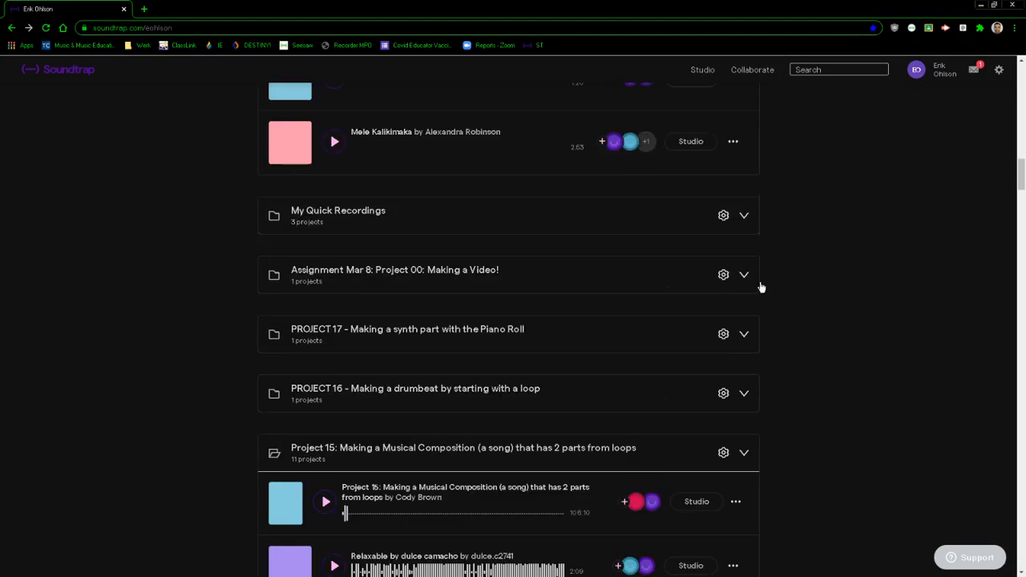
scroll(761, 287, "down", 2)
scroll(766, 322, "down", 2)
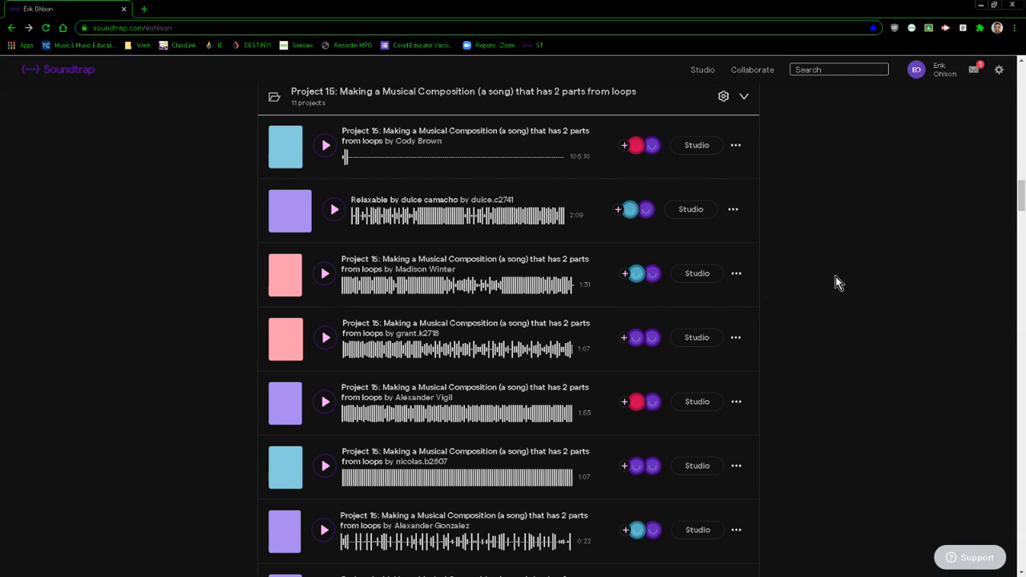
scroll(829, 268, "down", 5)
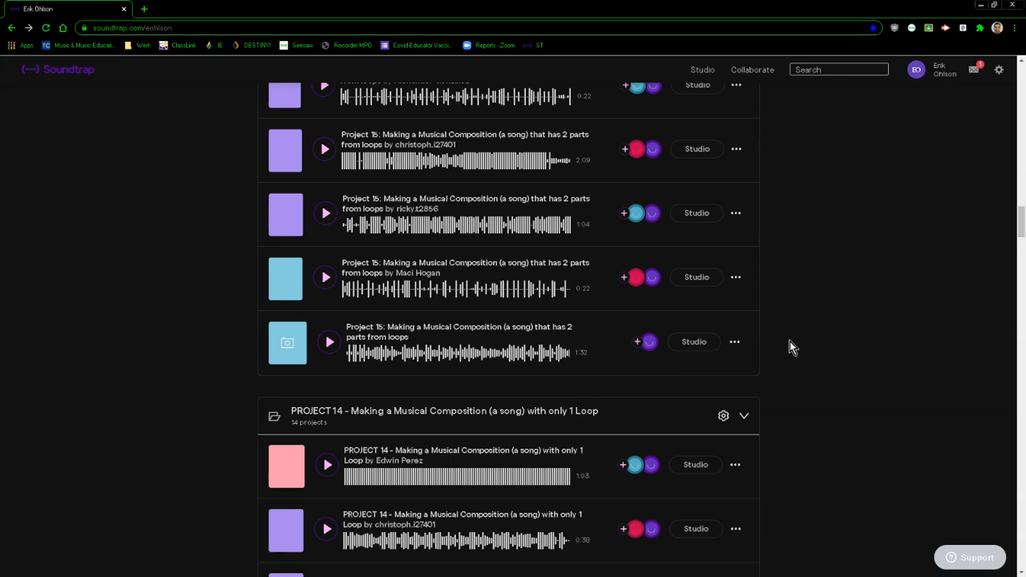
scroll(790, 340, "up", 4)
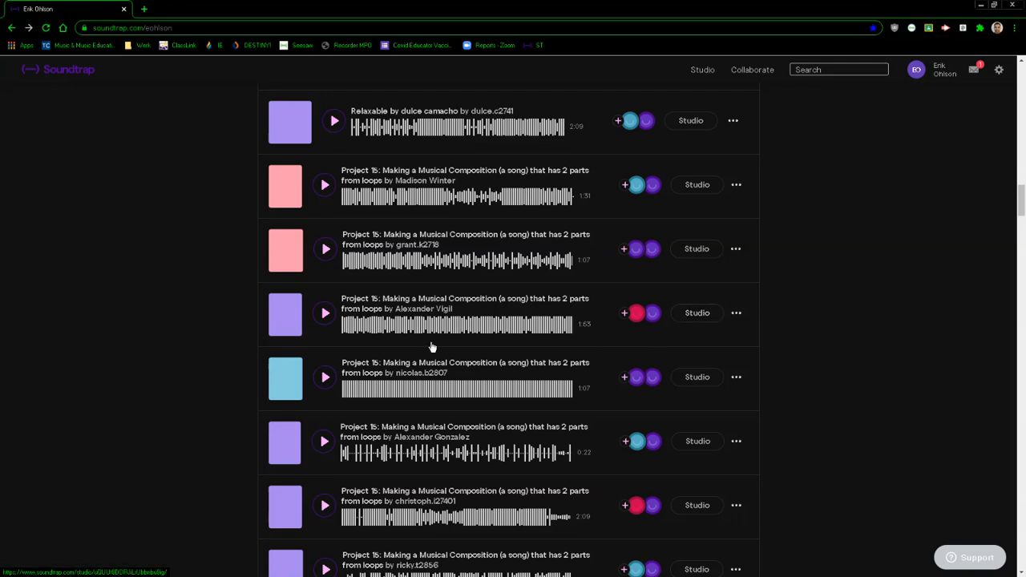
Preview the sixth and seventh student submissions in the Project 15 folder, pausing each one after a few seconds.
left_click(325, 379)
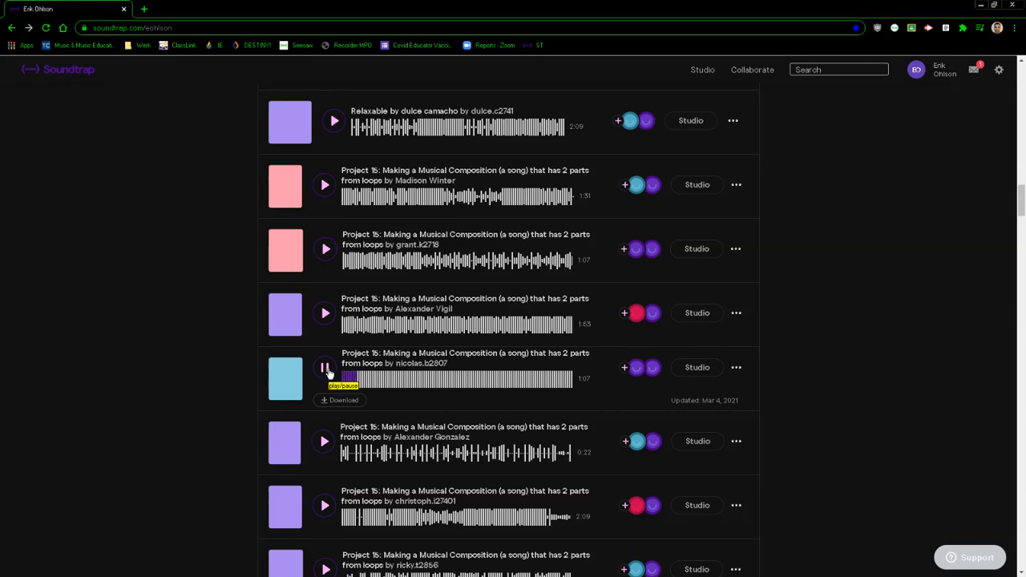
left_click(327, 370)
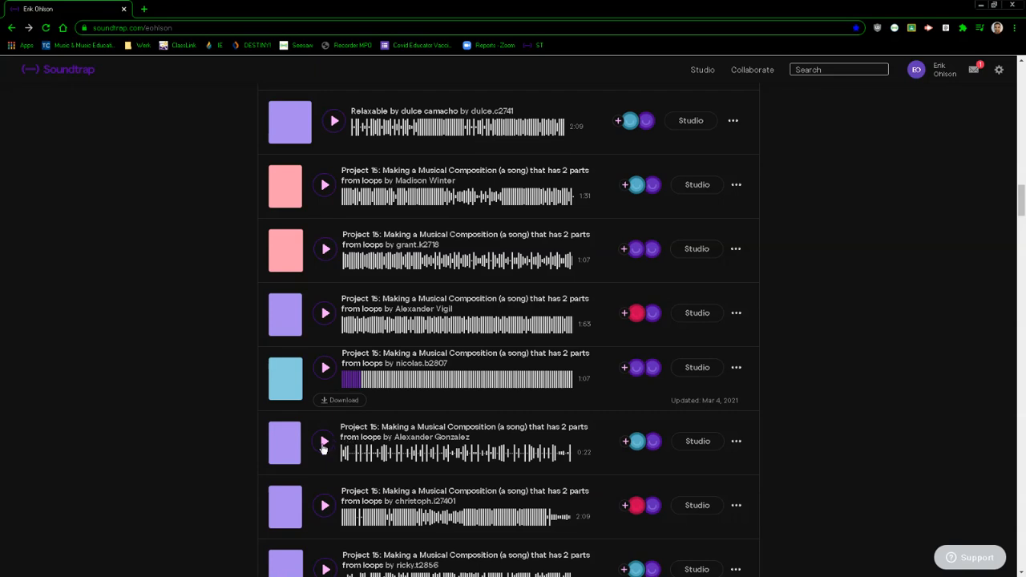
left_click(323, 441)
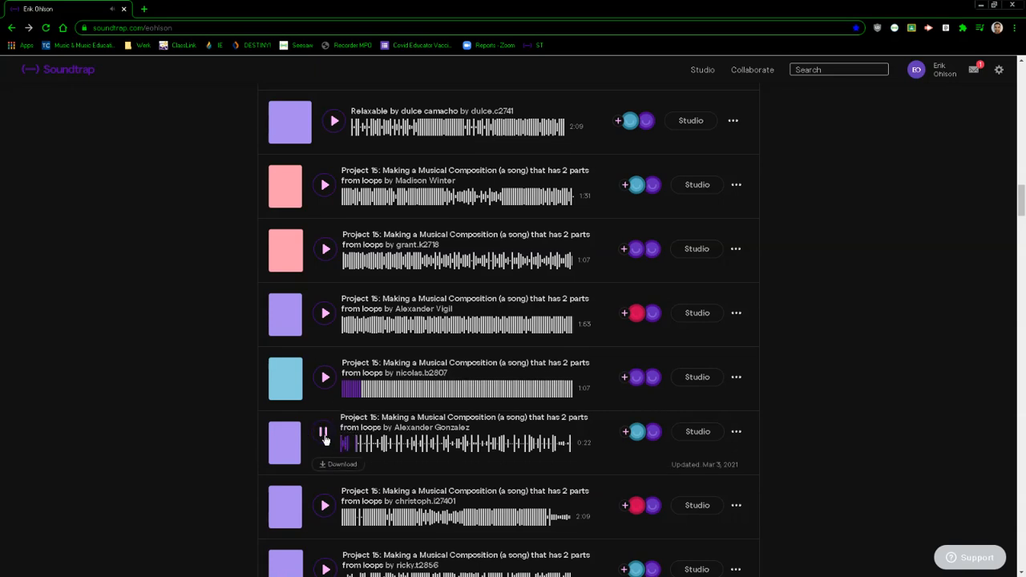
left_click(324, 437)
Revisit the Google Classroom assignment form, then return to Soundtrap and review the assignment folders and their student projects.
scroll(795, 336, "up", 3)
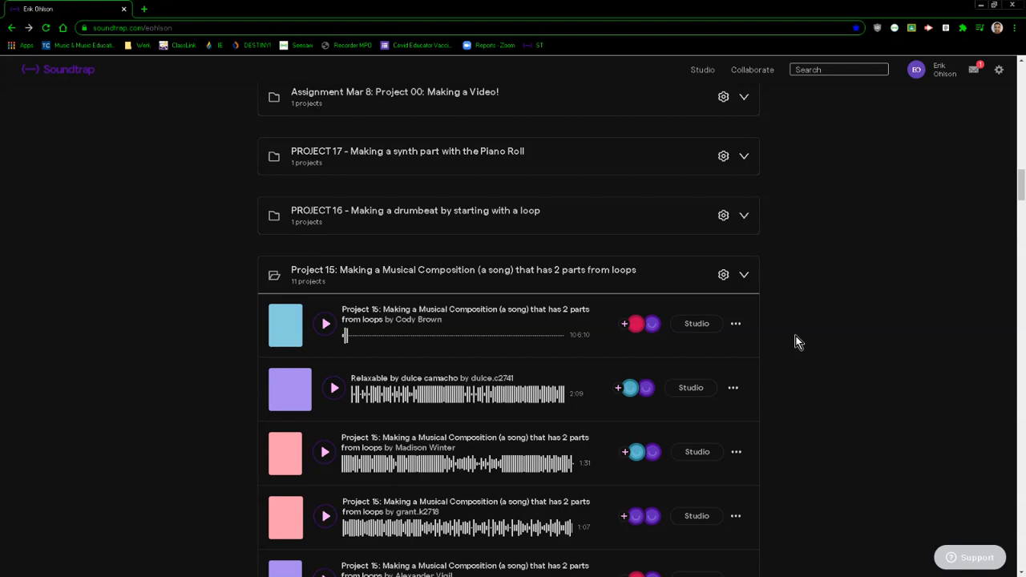
key("alt+Tab")
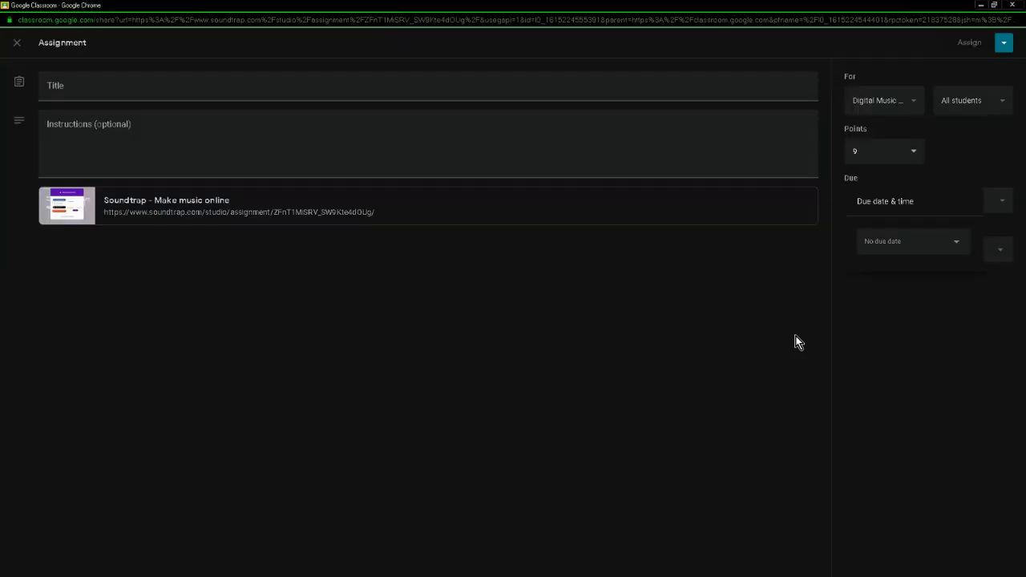
key("alt+Tab")
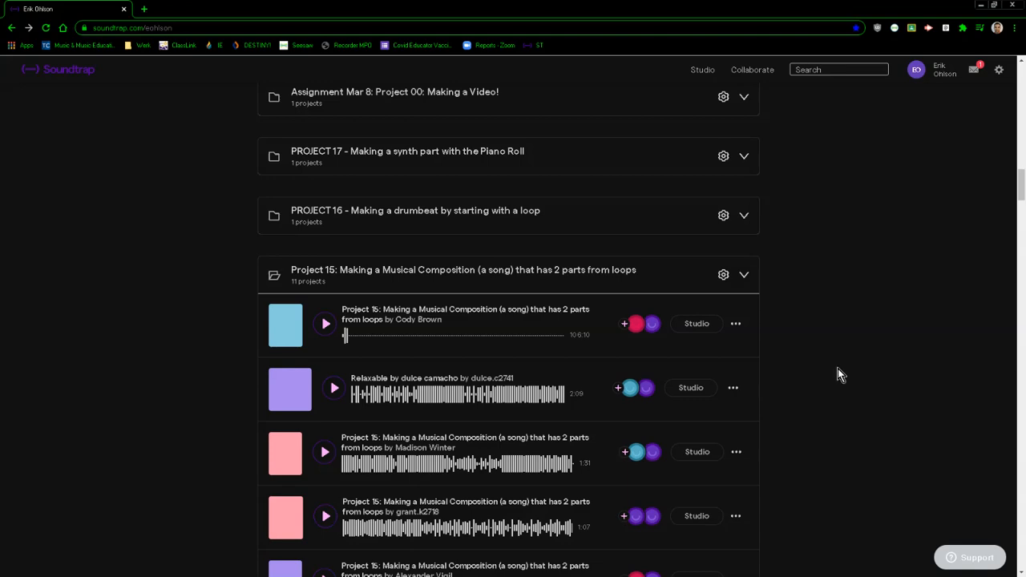
scroll(827, 367, "up", 8)
scroll(818, 367, "down", 4)
scroll(817, 369, "down", 10)
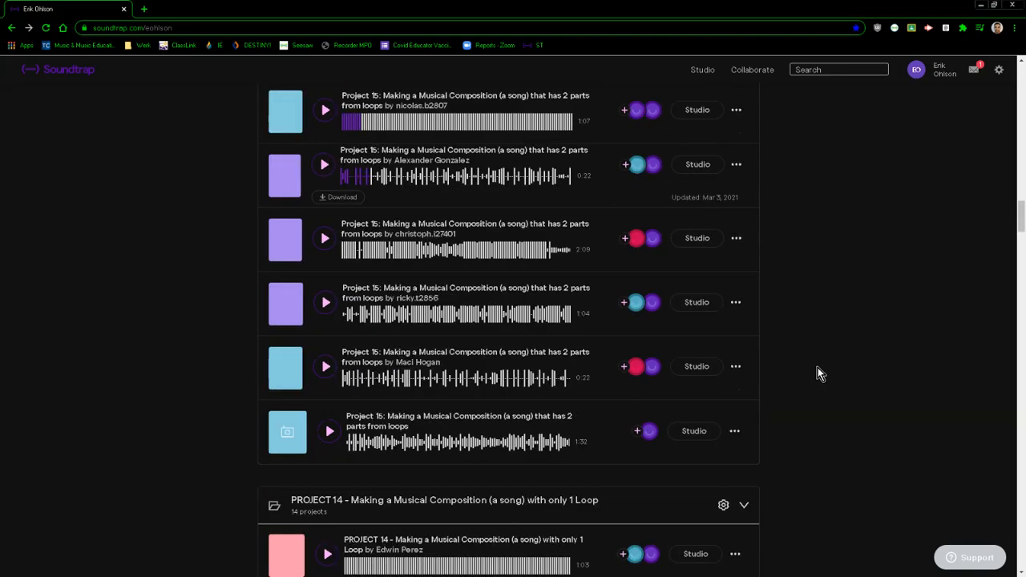